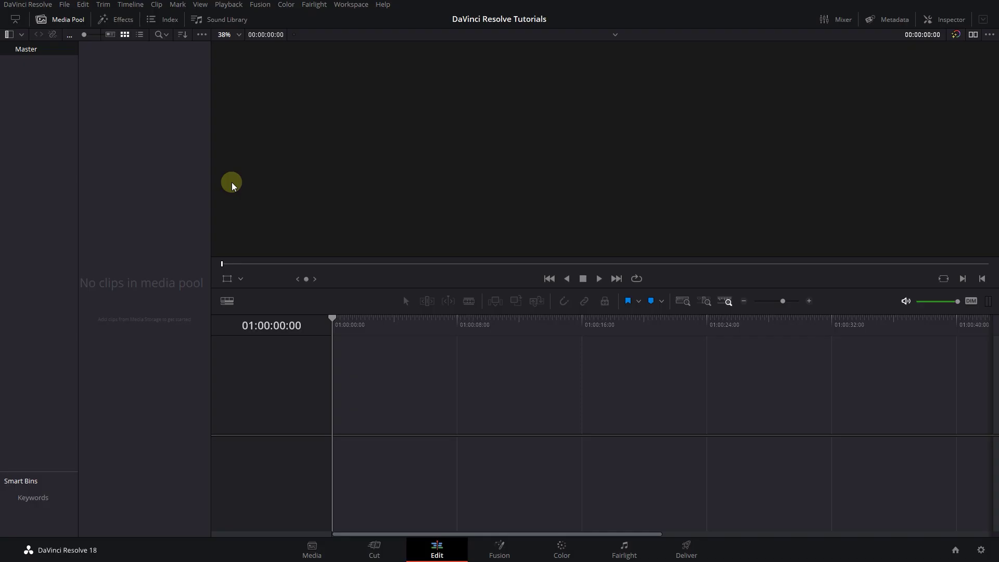
Create a new five-second Fusion Composition clip in the empty media pool and select it
right_click(178, 143)
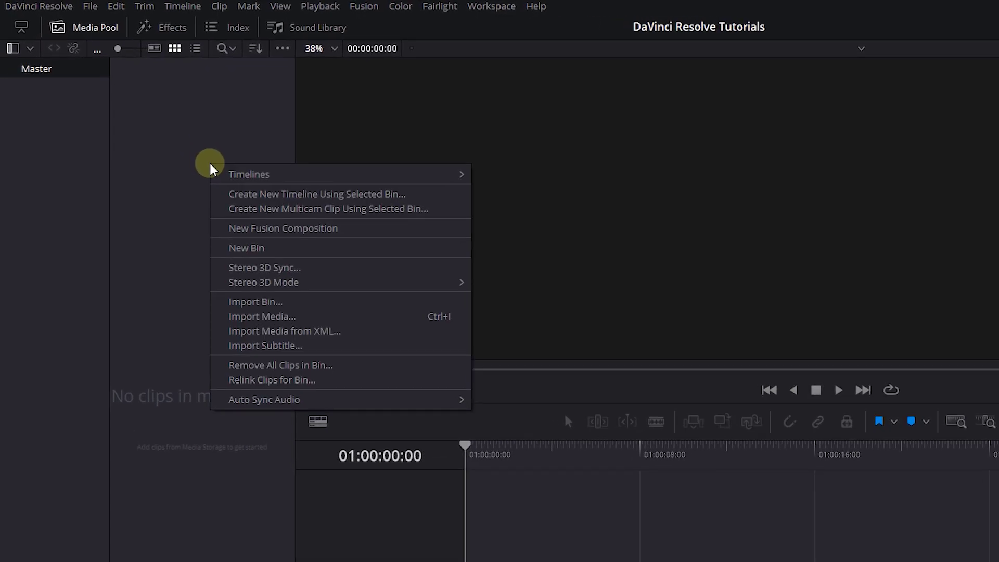
click(283, 229)
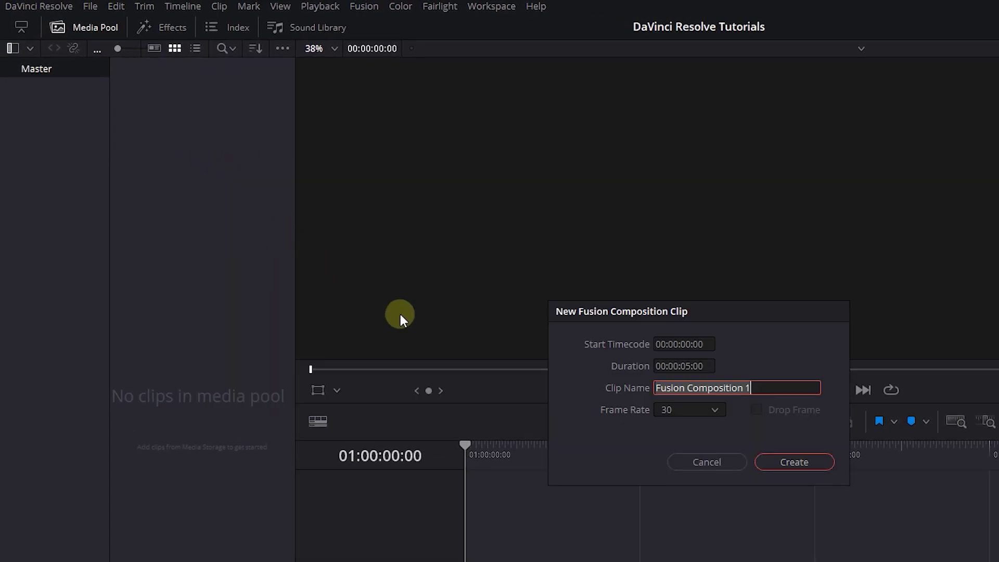
click(802, 461)
click(168, 86)
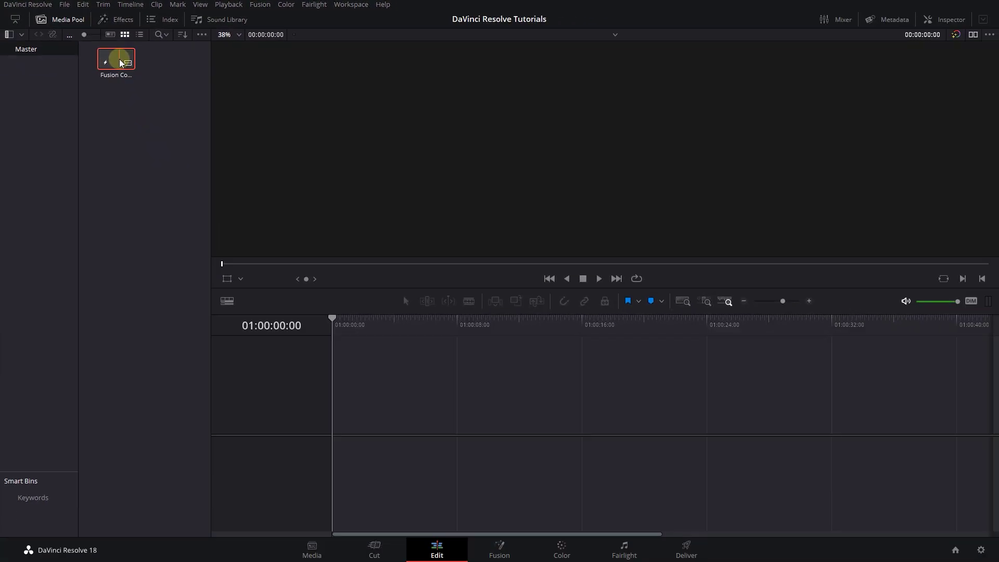
Open the composition in Fusion and add a fully transparent Background node (Alpha 0)
double_click(137, 73)
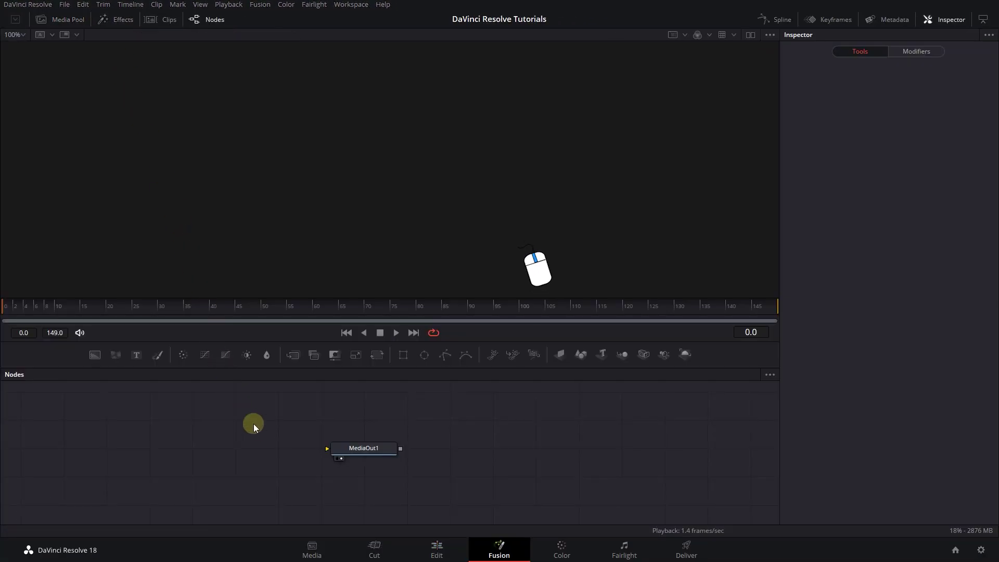
drag(261, 434, 477, 395)
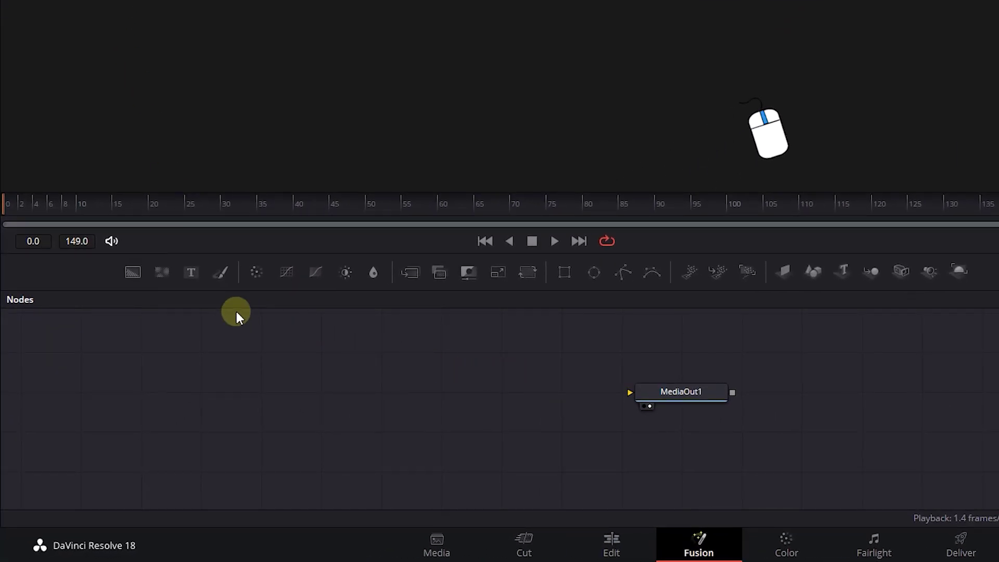
drag(133, 273, 313, 387)
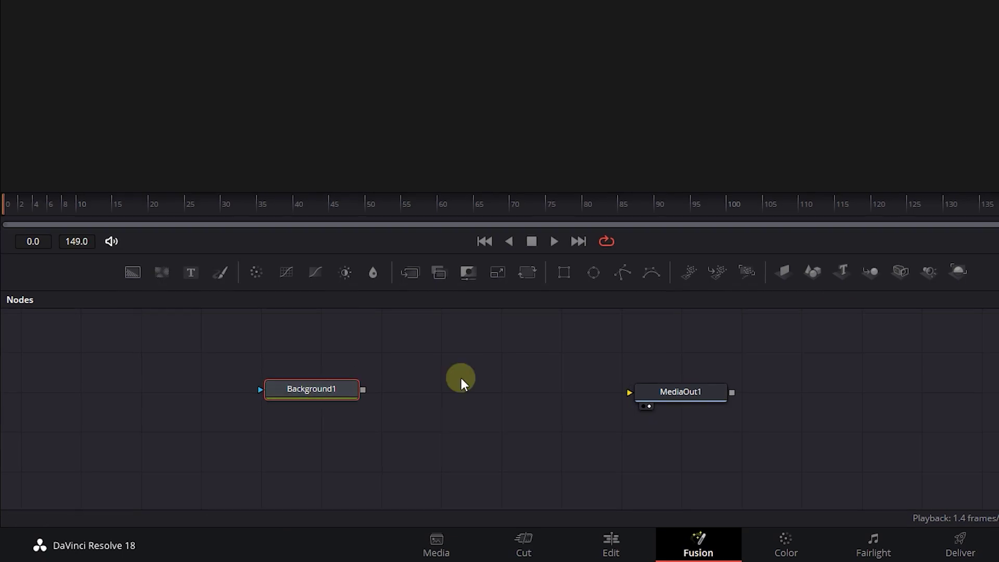
drag(929, 229, 865, 229)
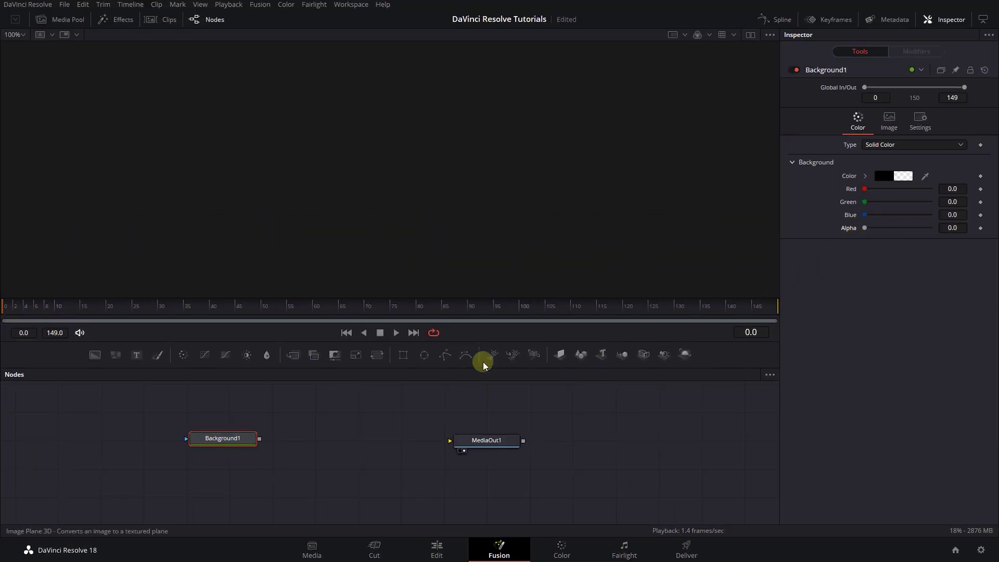
Add Text+ and Merge nodes, wiring Background→Merge→MediaOut with Text as Merge foreground
drag(192, 274, 496, 335)
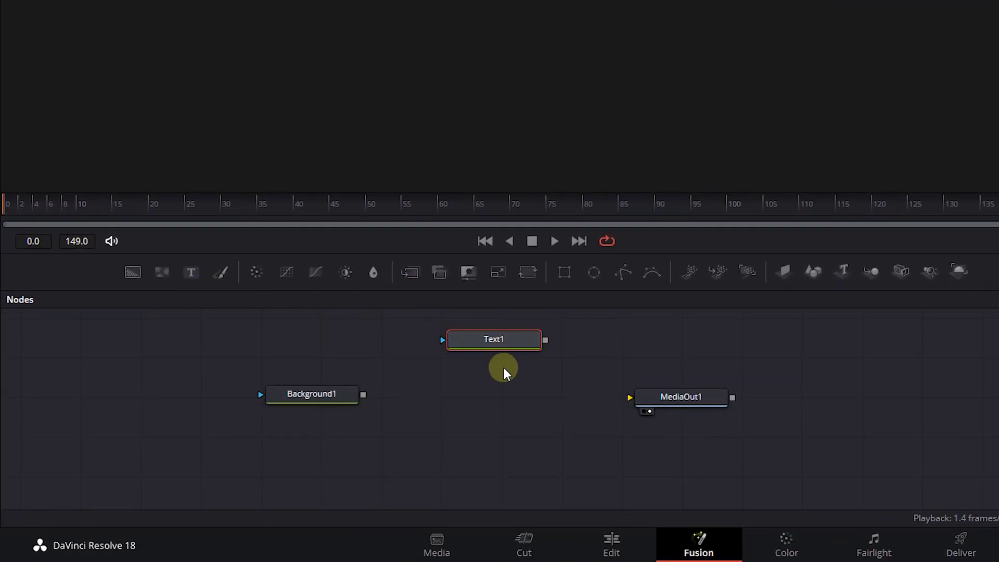
drag(410, 273, 494, 400)
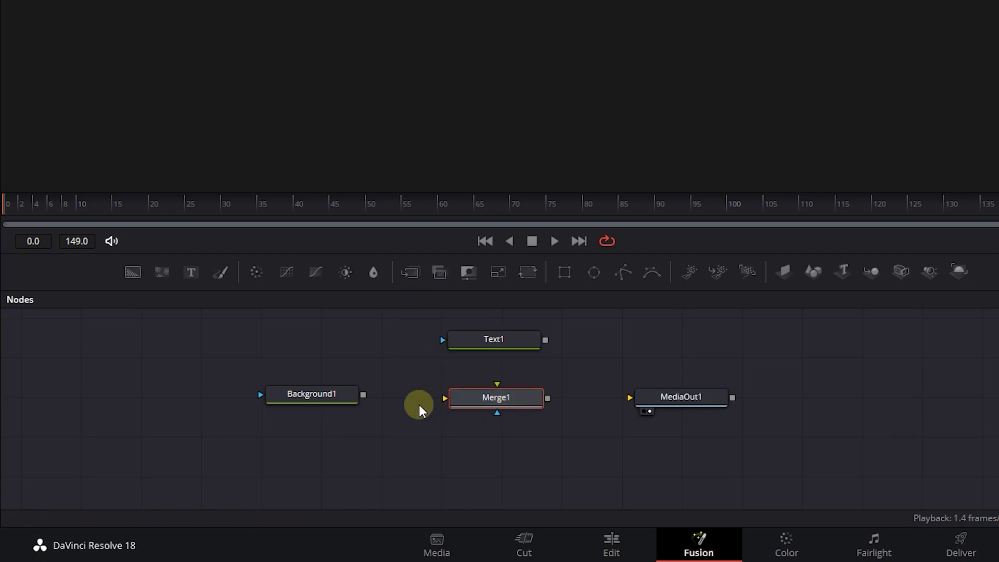
drag(364, 395, 446, 399)
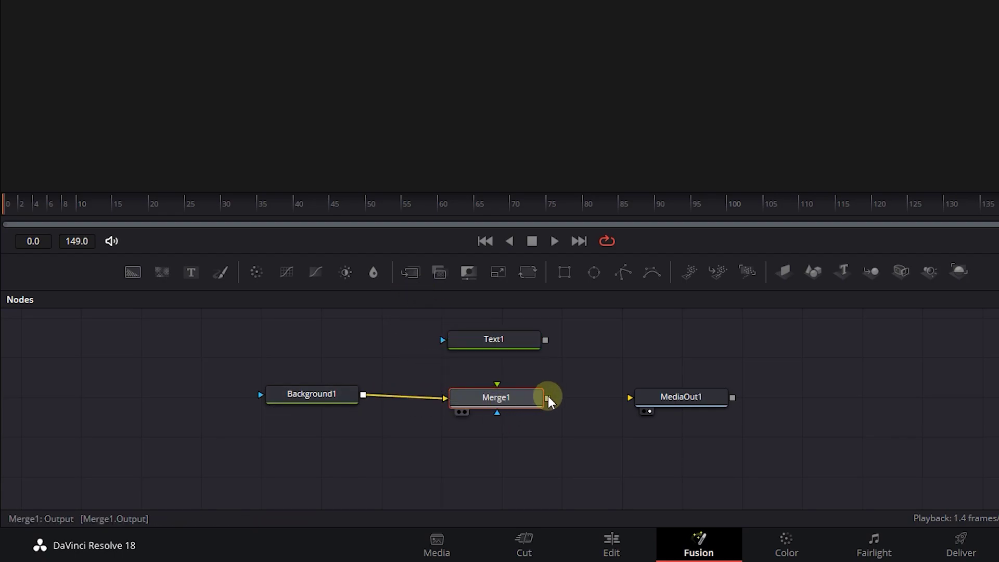
drag(548, 399, 631, 398)
drag(545, 339, 497, 396)
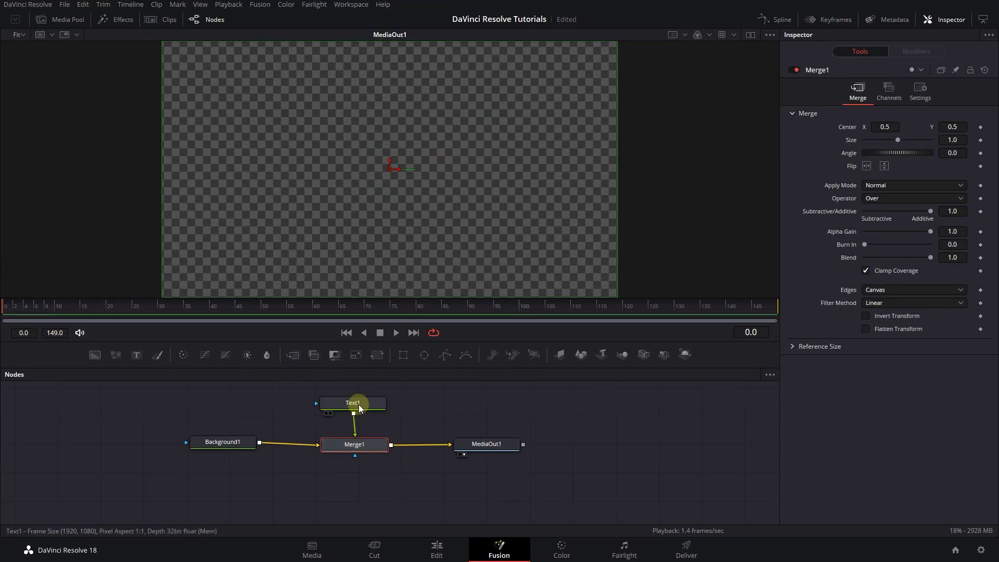
Set the Text1 font to Barlow Black and enlarge the FADE text
click(422, 372)
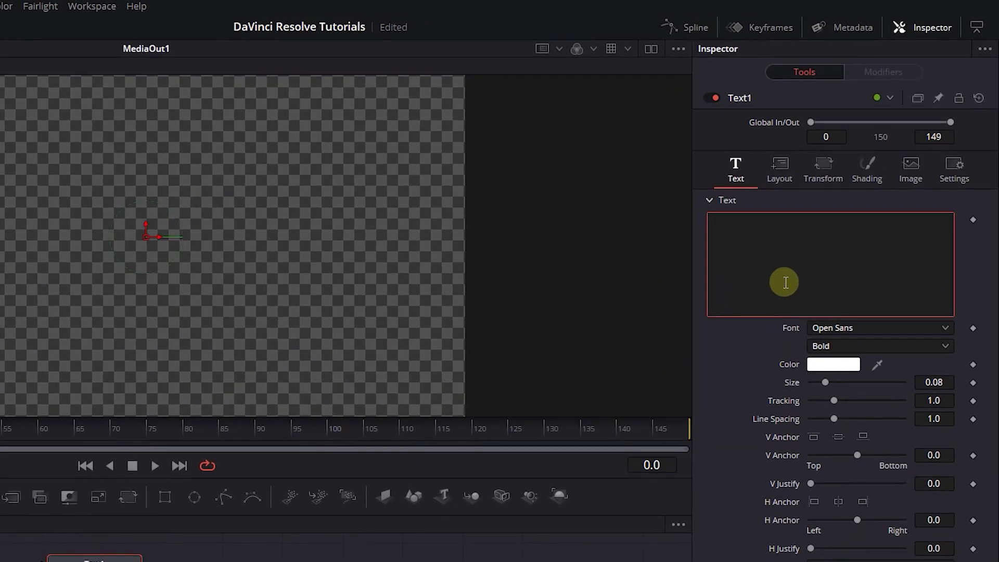
text(FADE)
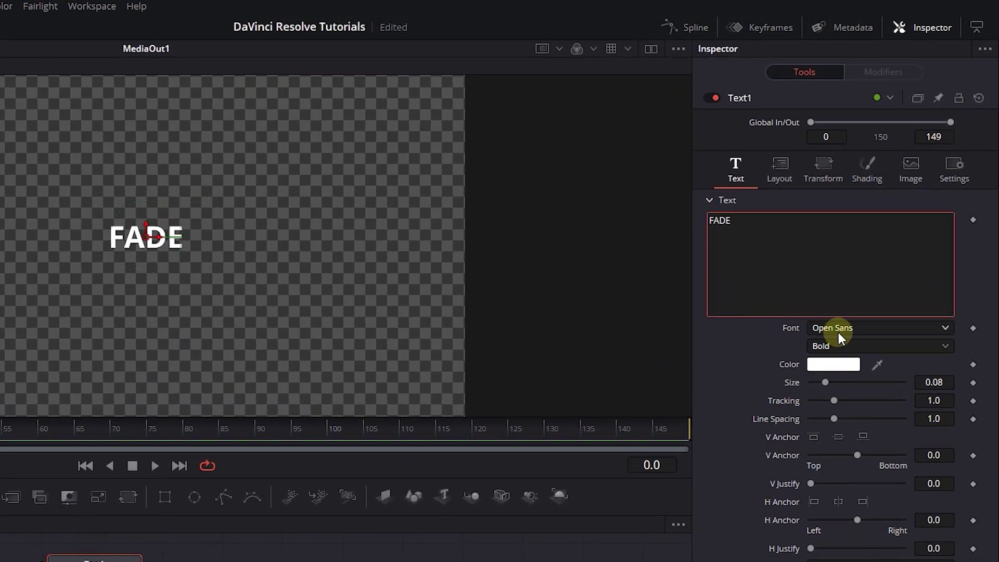
click(882, 322)
click(836, 475)
drag(829, 382, 855, 382)
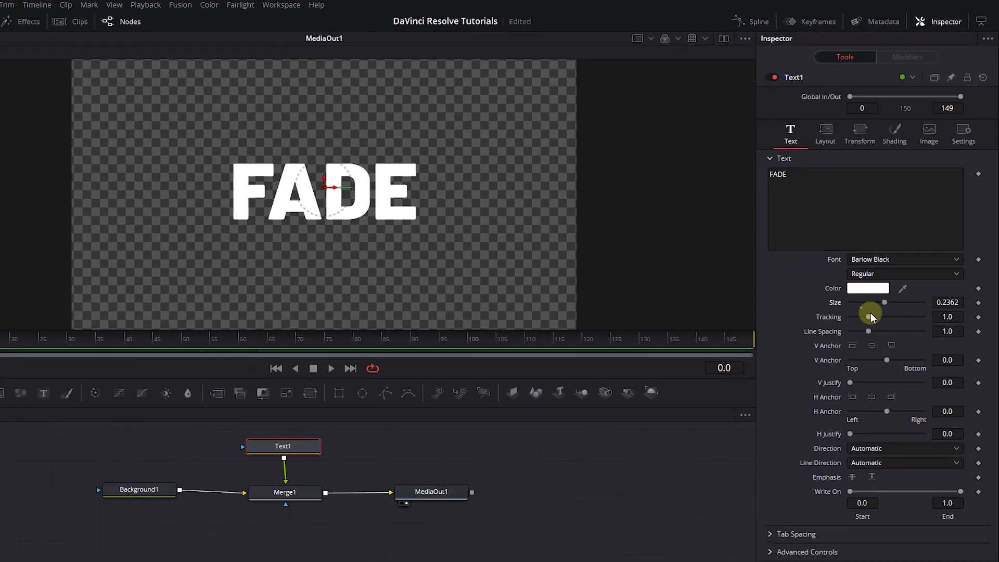
Mask Text1 with Rectangle1, raise it over the letters, and increase soft edge and border width
mouse_move(406, 358)
mouse_down()
mouse_move(146, 449)
mouse_move(277, 454)
mouse_up()
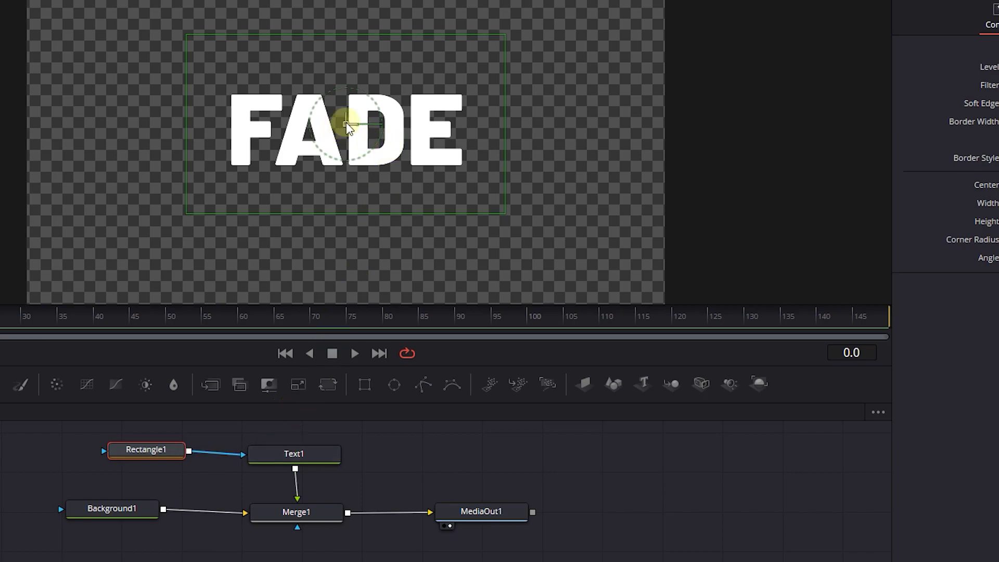
drag(349, 126, 339, 54)
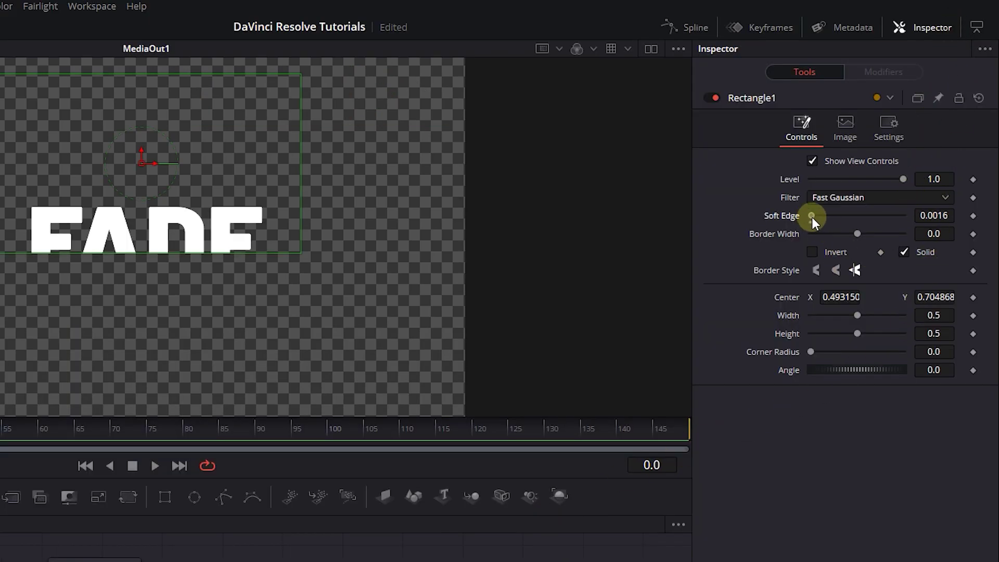
drag(811, 215, 833, 218)
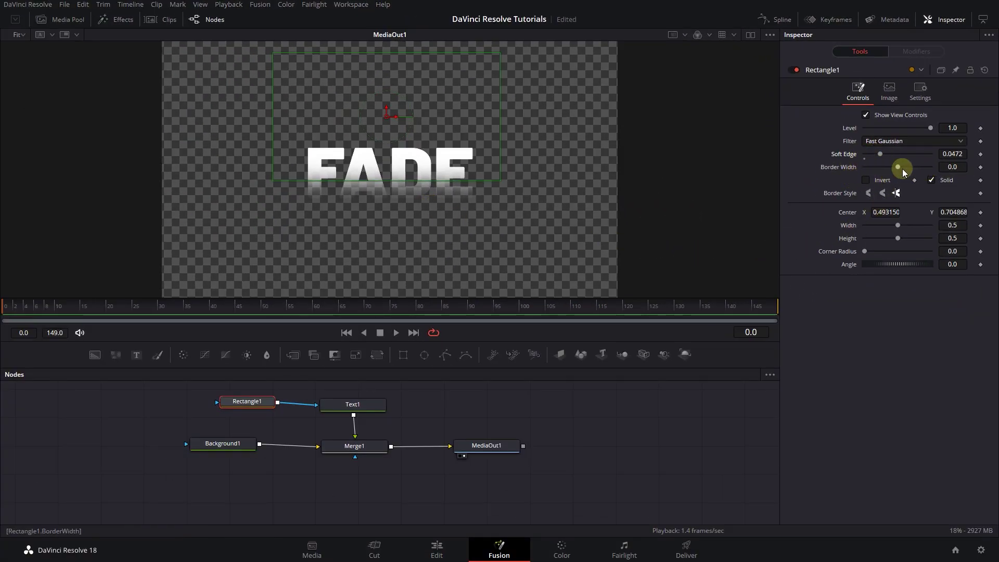
mouse_move(898, 167)
mouse_down()
mouse_move(870, 168)
mouse_move(898, 166)
mouse_up()
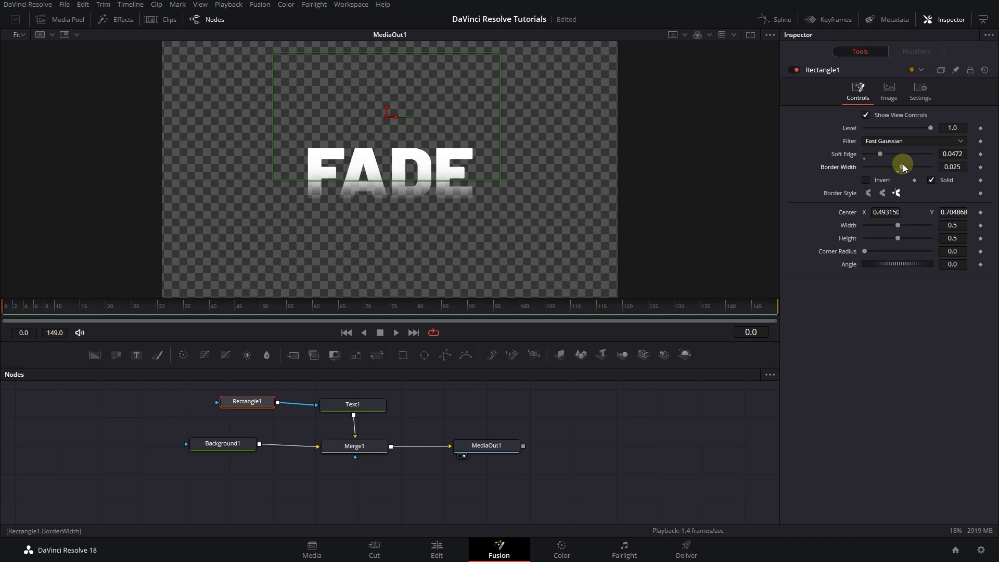
Keyframe Rectangle1's border width at -0.2 on frame 0 and 0.2 on frame 15
drag(106, 303, 6, 306)
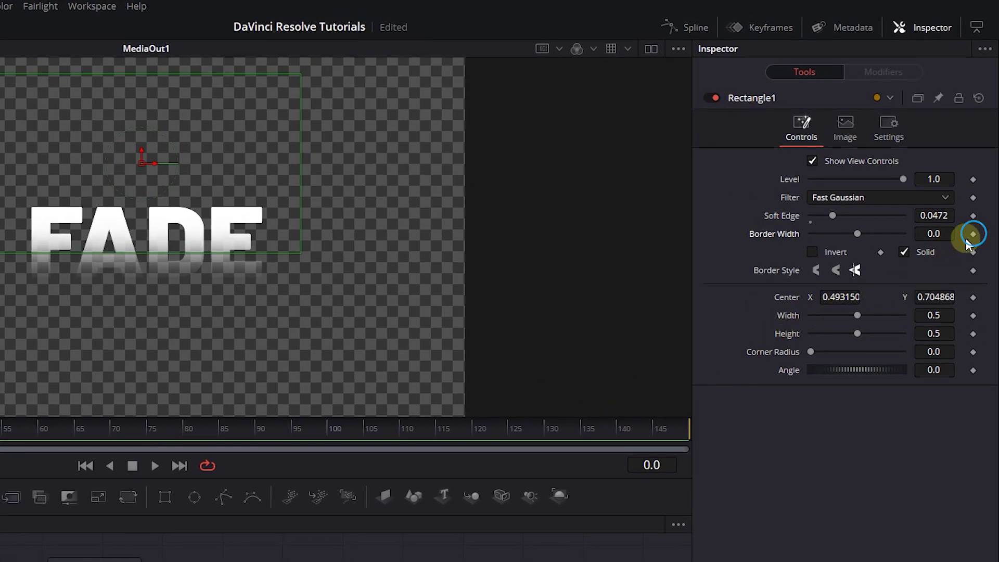
click(974, 234)
drag(858, 234, 800, 233)
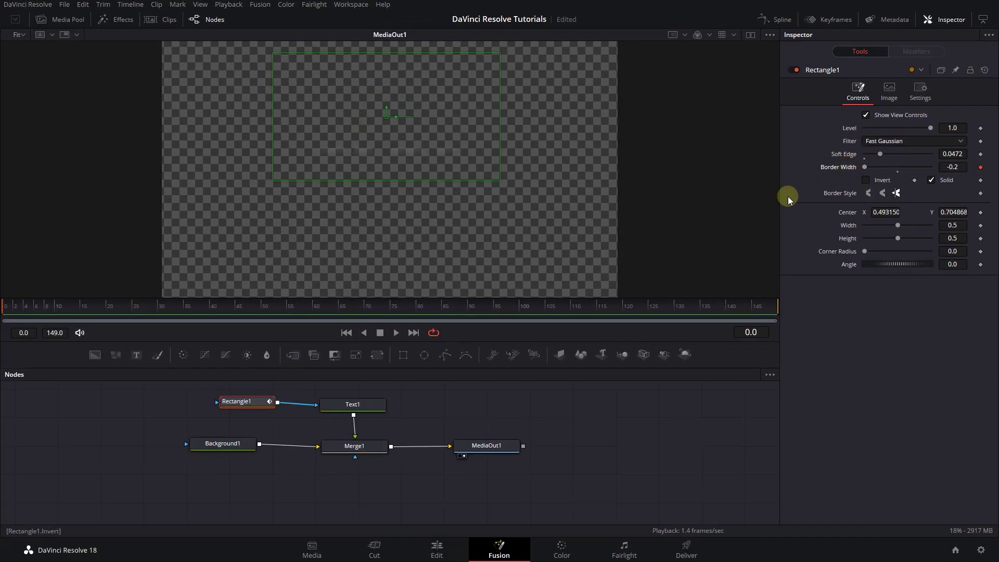
drag(18, 306, 81, 306)
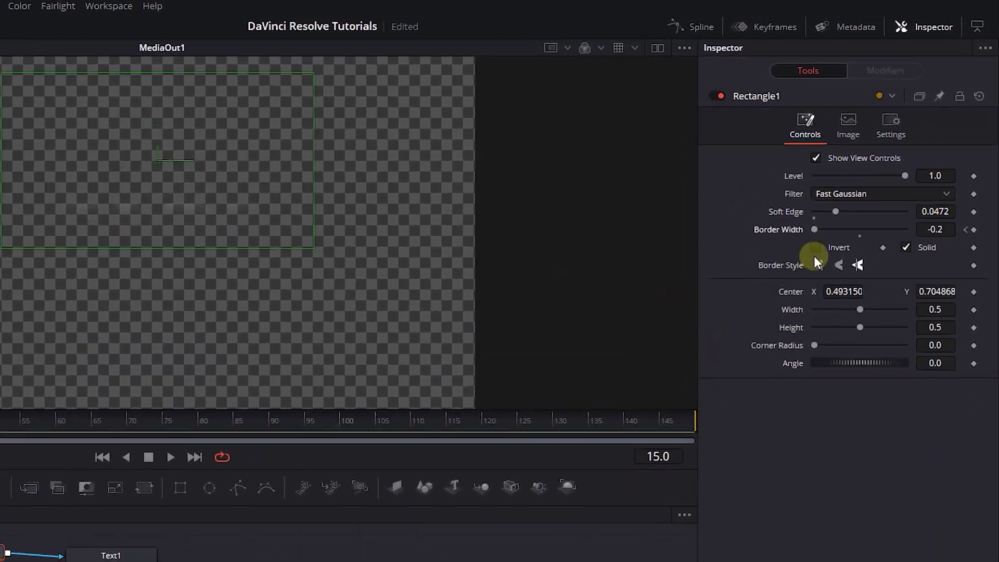
drag(814, 229, 904, 228)
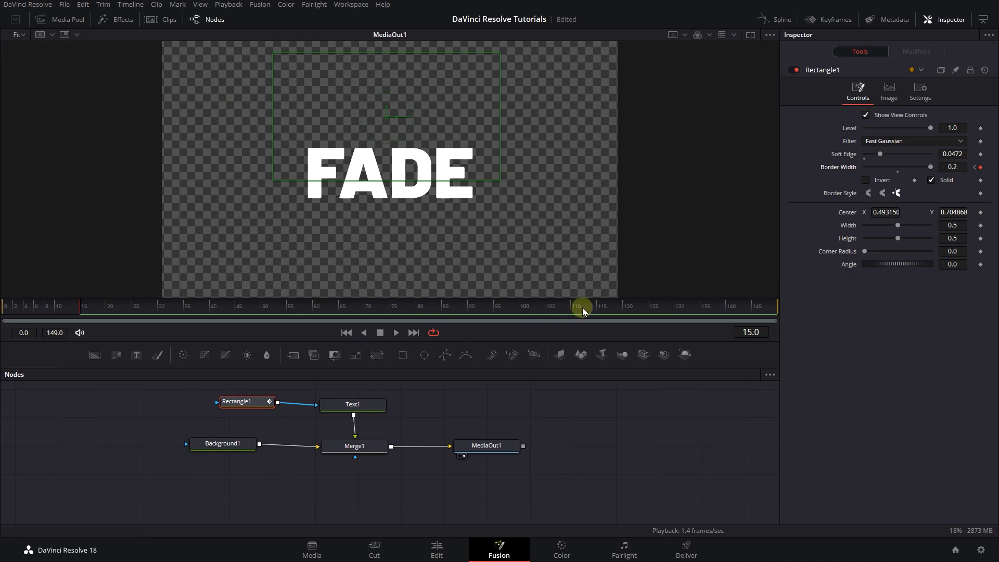
Hold border width with a keyframe at frame 134, then shrink it to fade FADE out
drag(583, 307, 707, 308)
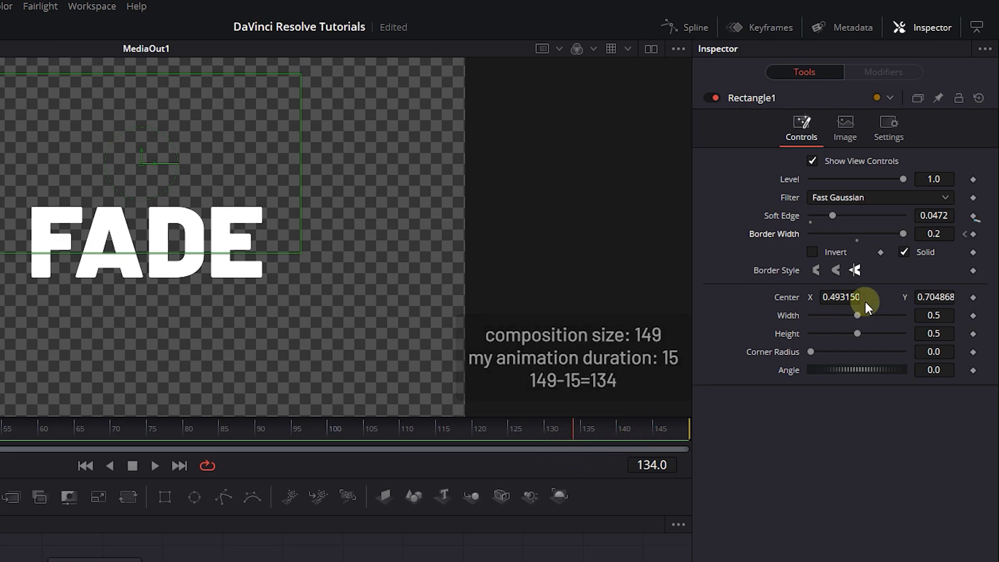
click(974, 234)
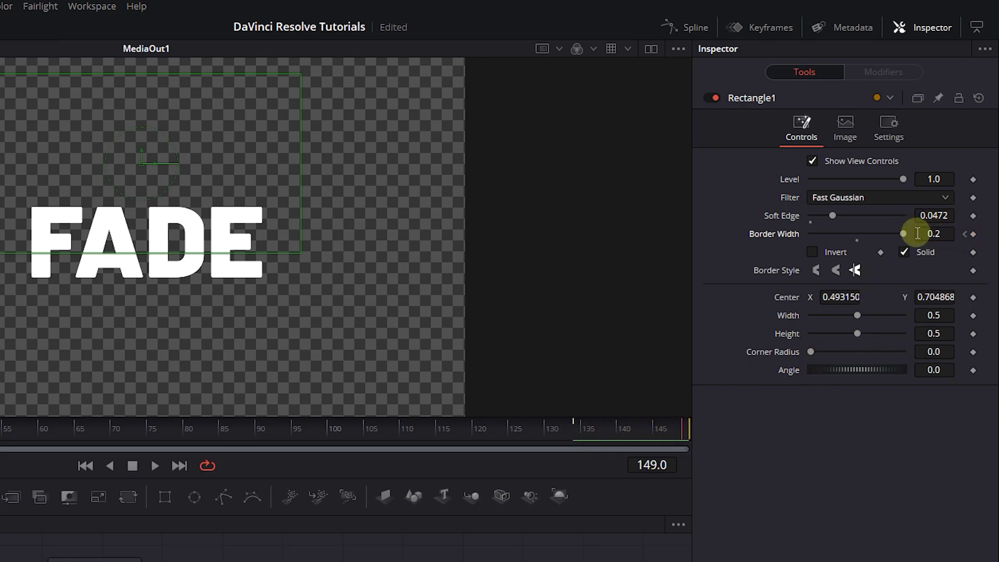
drag(899, 235, 802, 232)
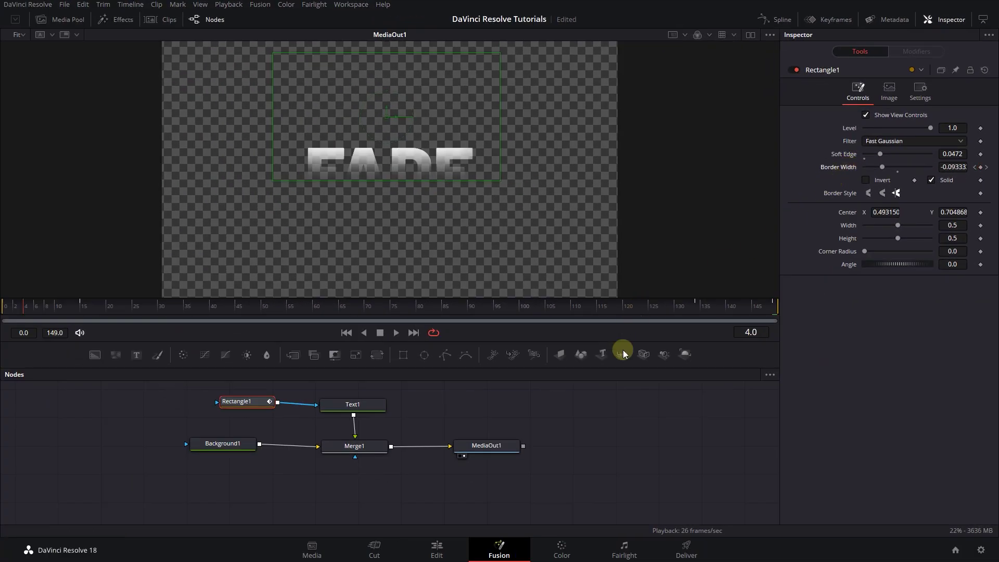
Place the Fusion composition on a new Edit page timeline, then scrub and play it to preview
click(437, 549)
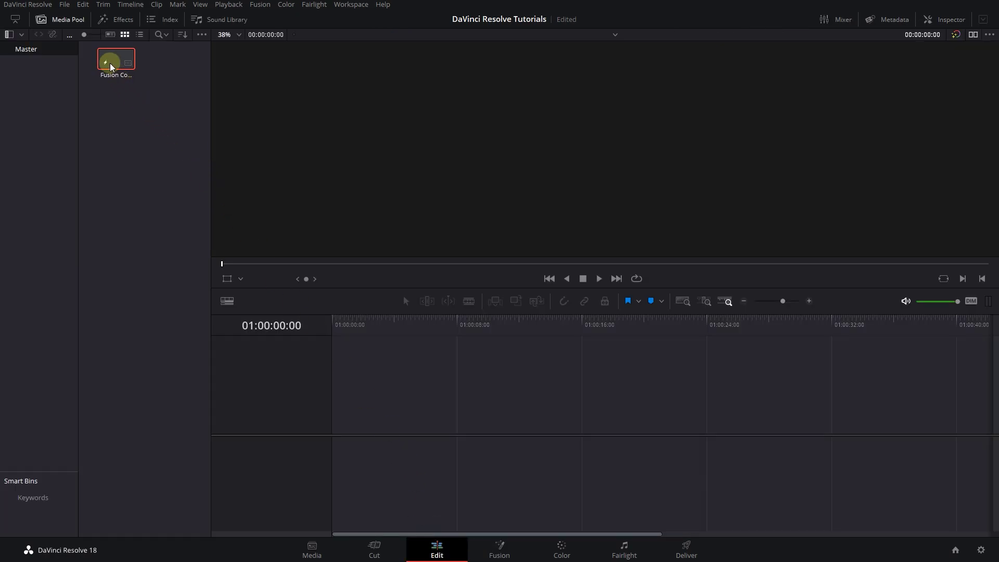
mouse_move(116, 62)
mouse_down()
mouse_move(316, 293)
mouse_move(338, 408)
mouse_up()
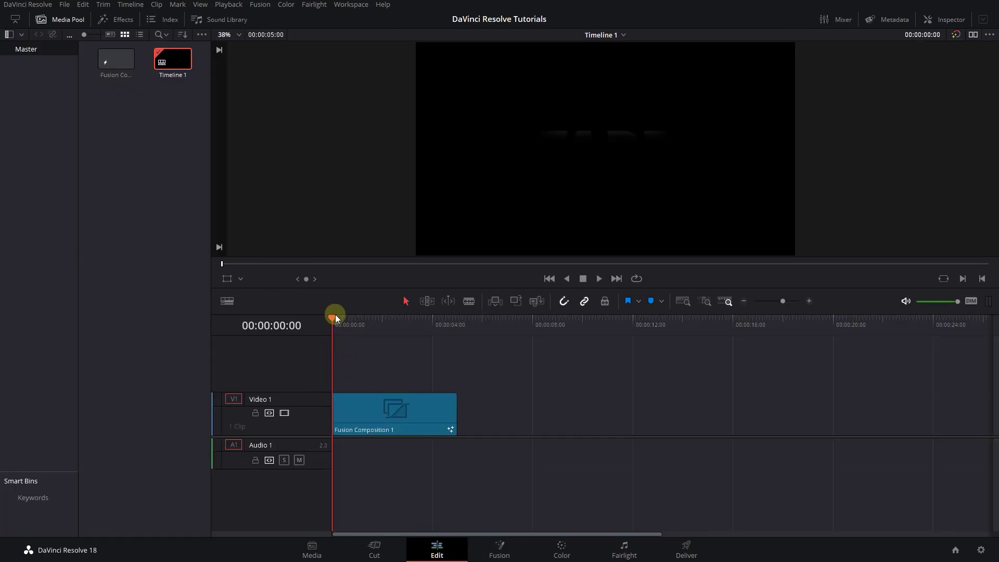
drag(333, 320, 329, 320)
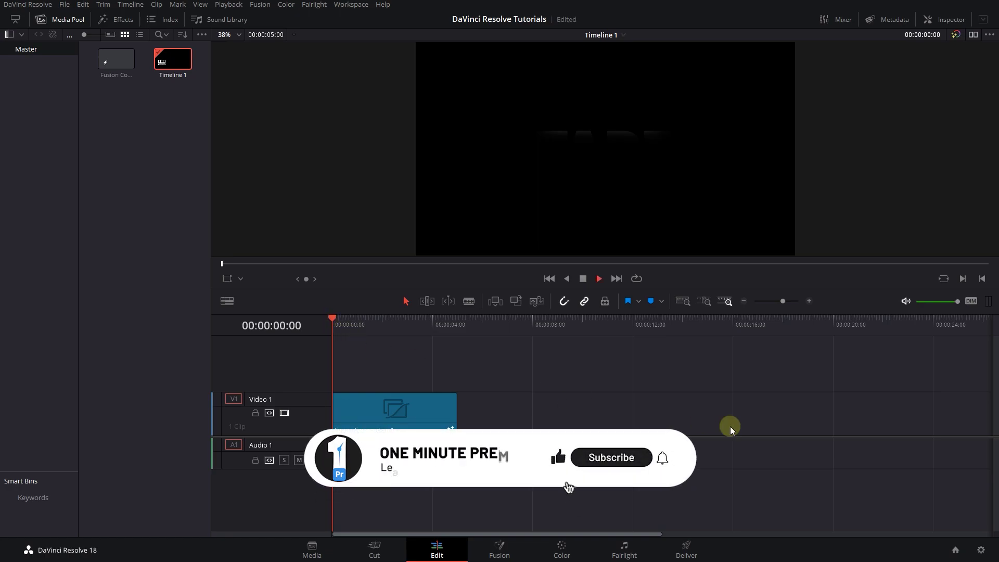
key(space)
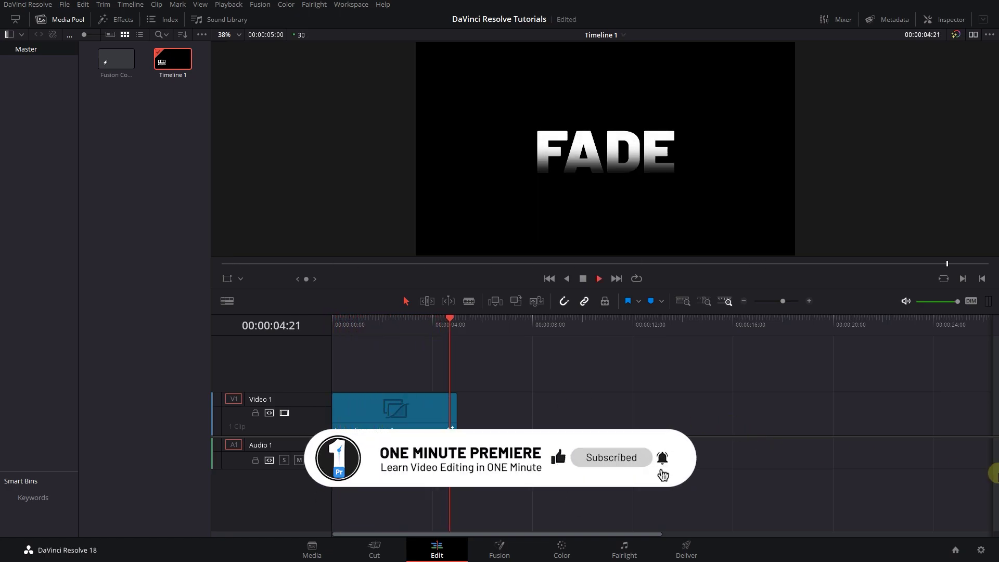